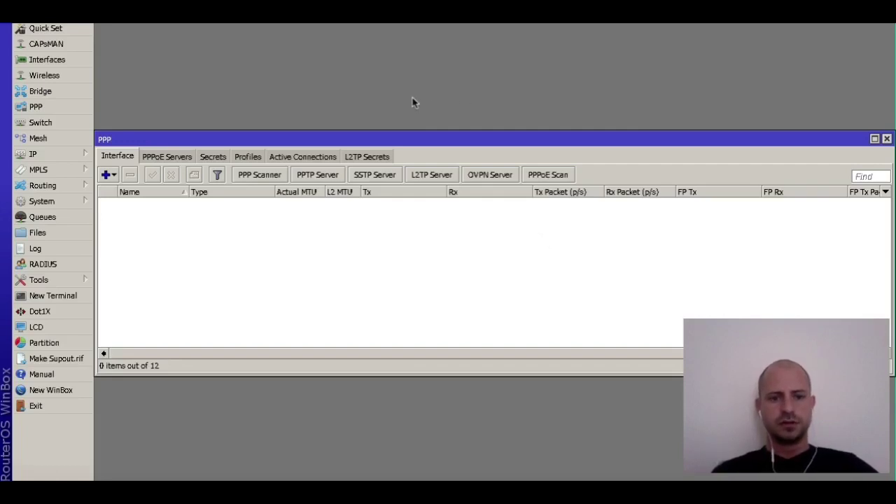
Step: Show the PPP Secrets tab, which has no secrets yet
click(215, 158)
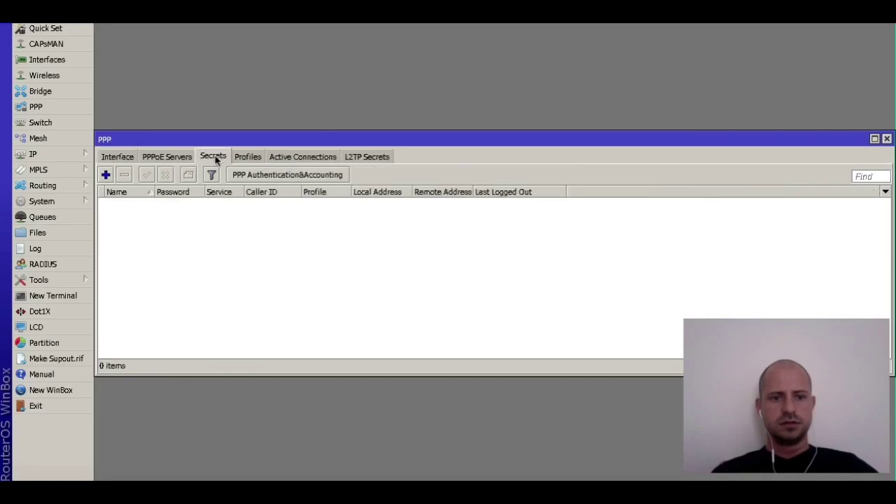
Step: Add a PPP secret named testvpn with a password, restricted to the l2tp service
click(108, 178)
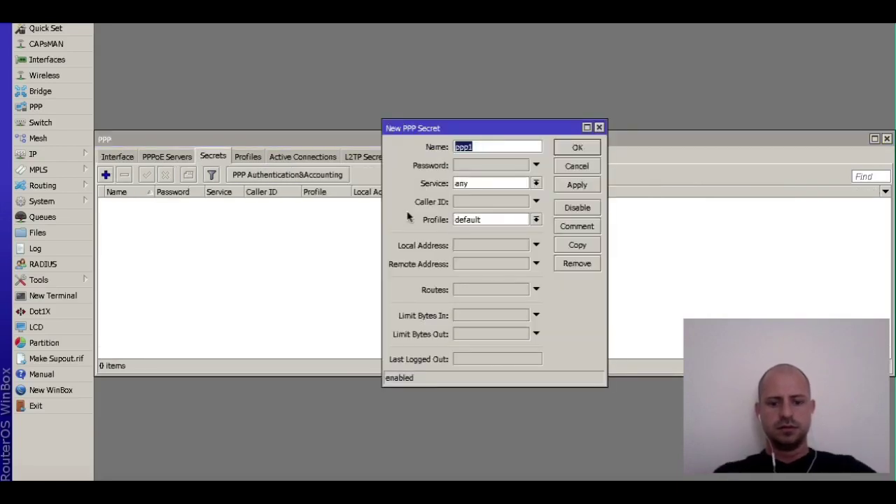
text(testvpn)
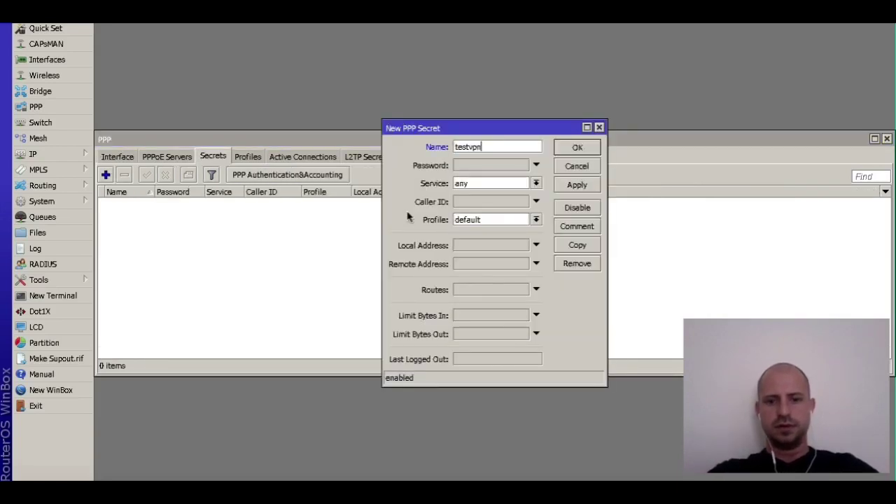
click(468, 168)
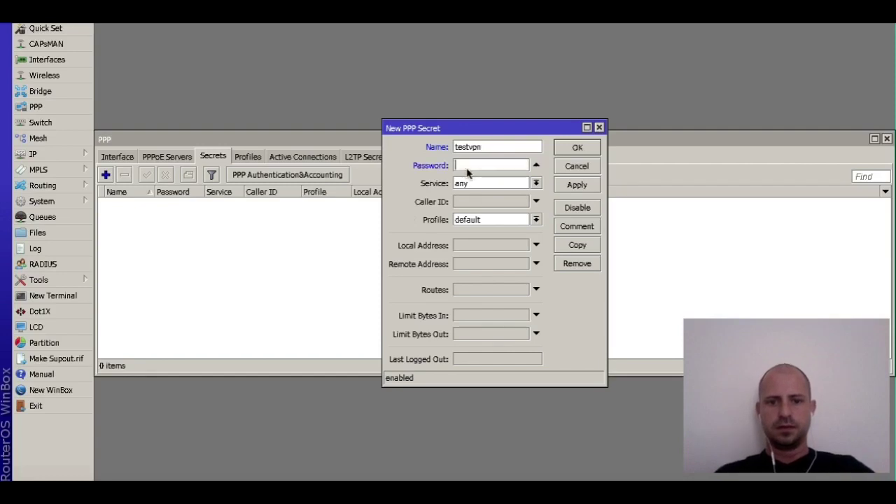
text(**)
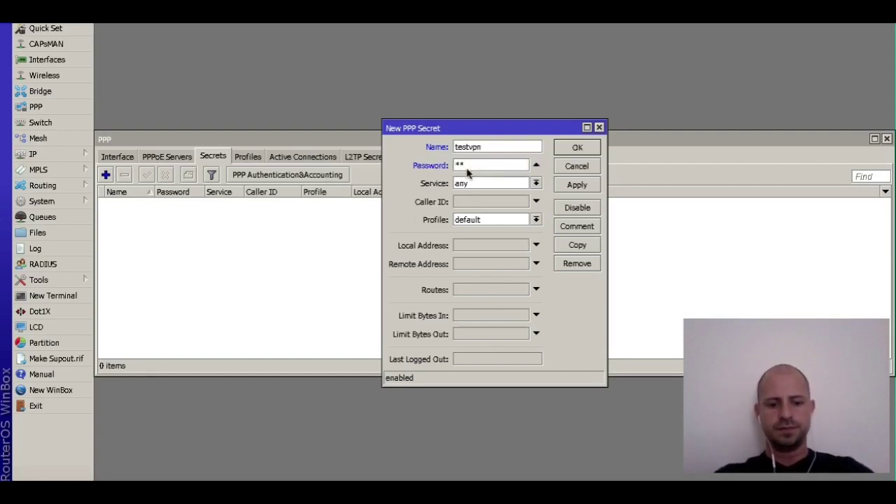
key(BackSpace)
key(BackSpace)
key(BackSpace)
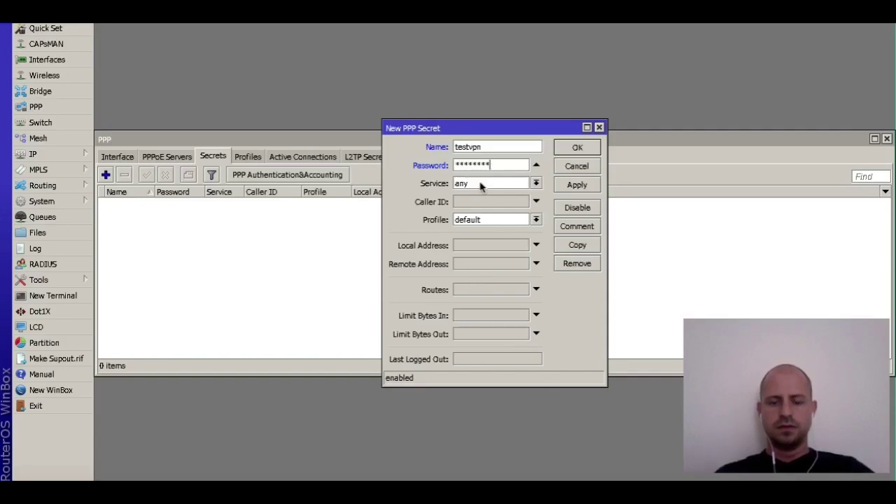
click(480, 184)
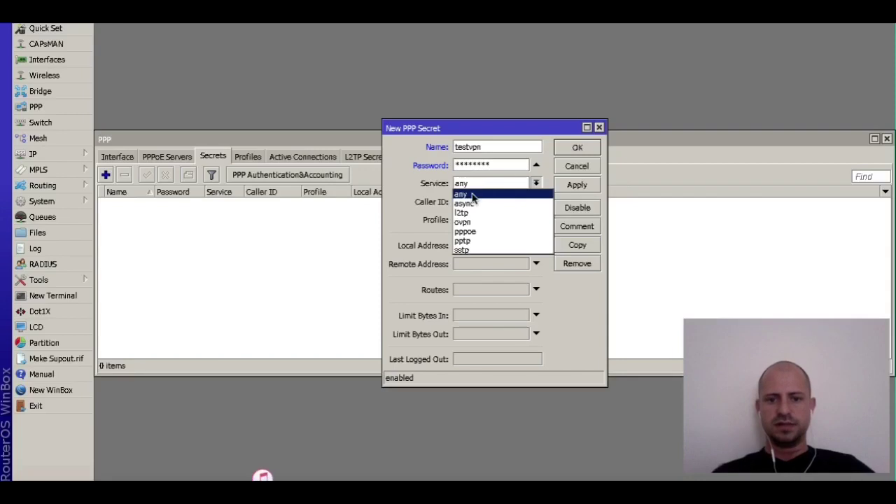
click(474, 214)
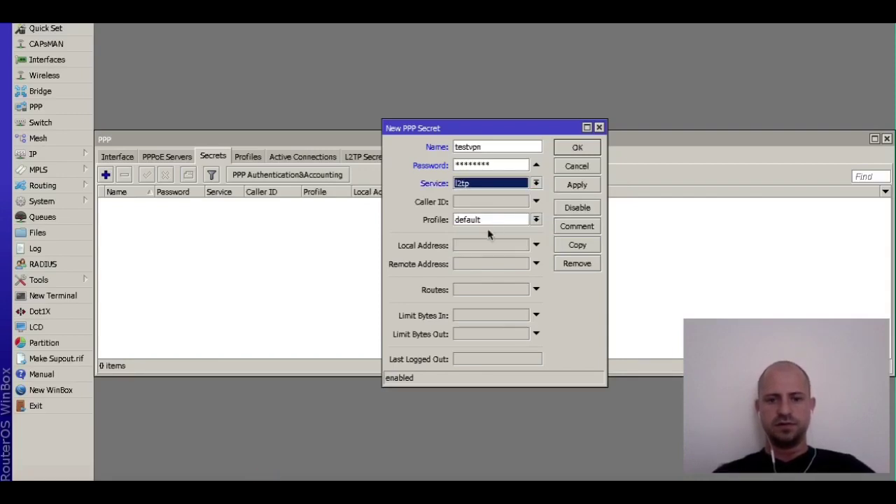
click(471, 246)
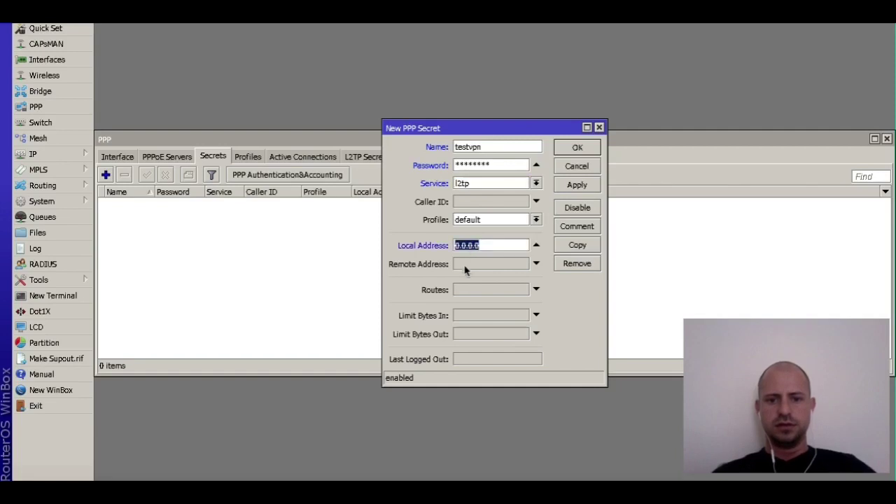
Step: Save the testvpn secret with local address 172.16.10.1 and remote address 172.16.10.2
click(467, 264)
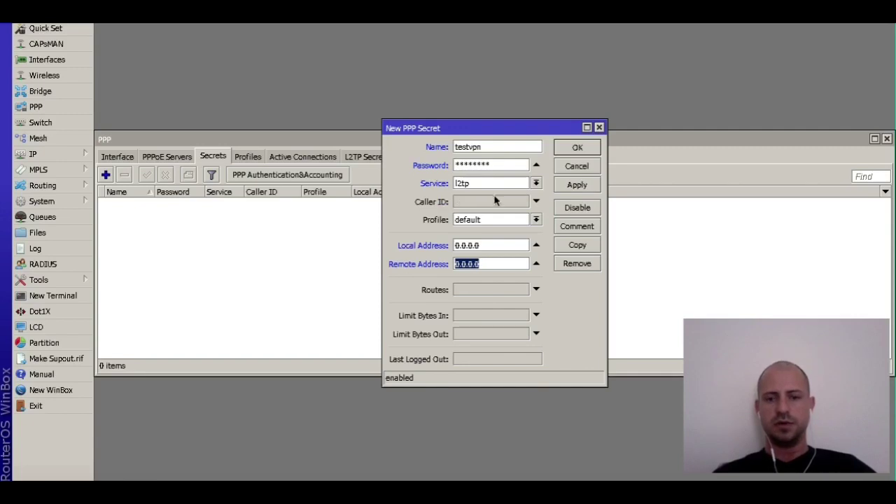
click(485, 245)
drag(480, 245, 435, 246)
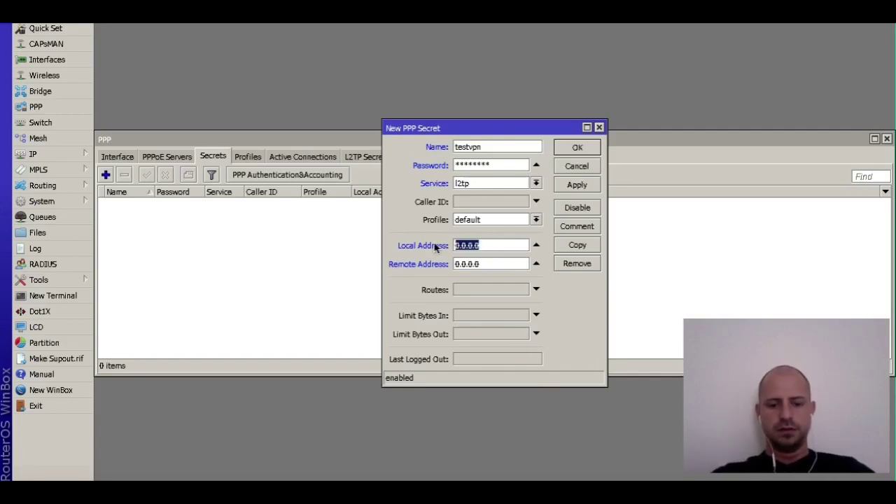
text(172.16)
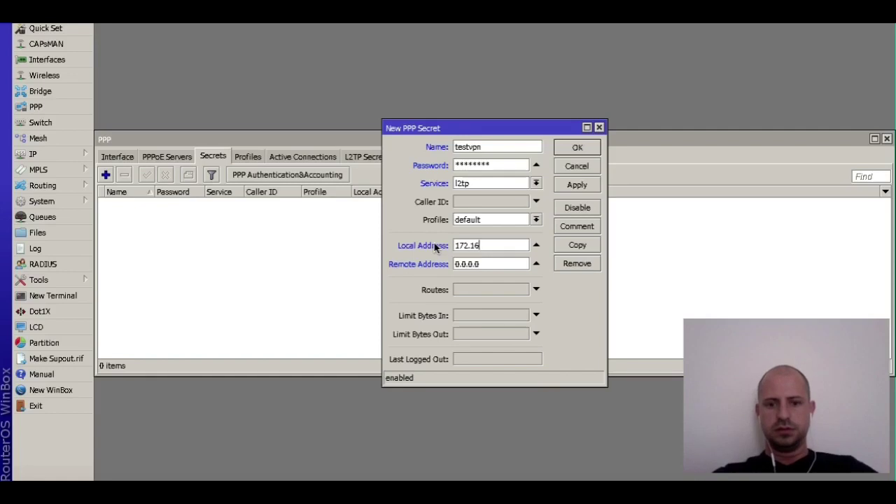
text(0.1)
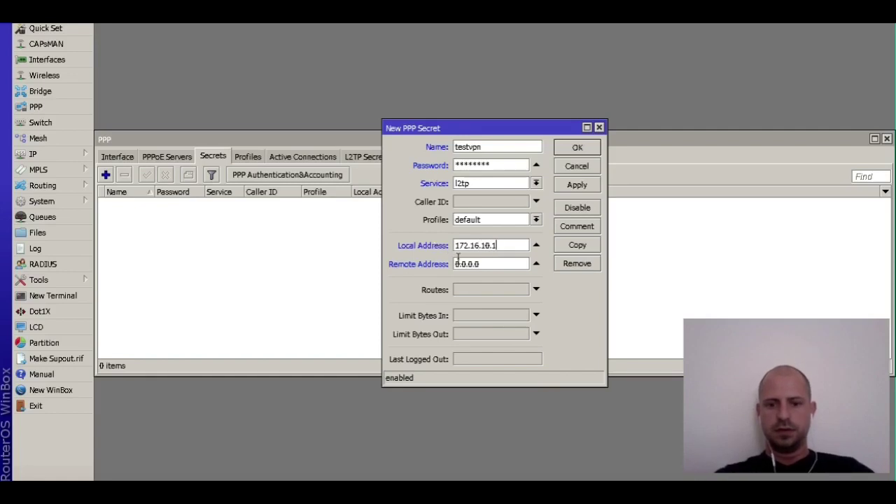
drag(480, 262, 440, 265)
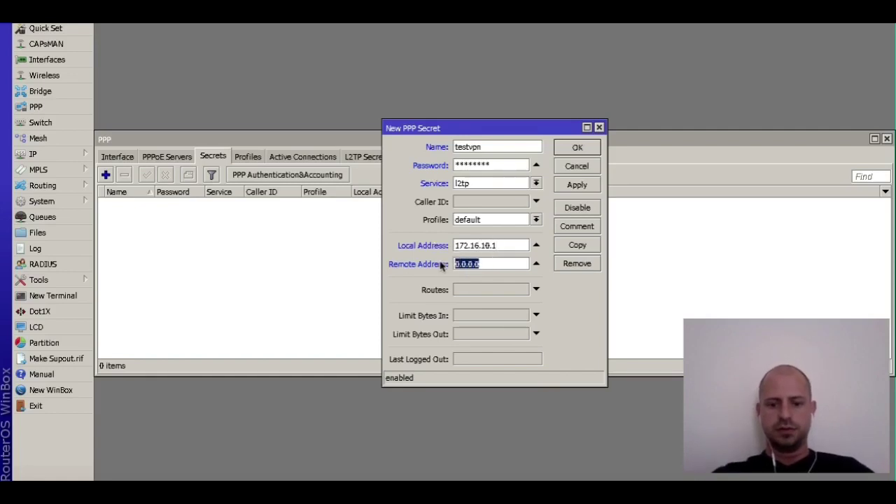
text(172.16.10.2)
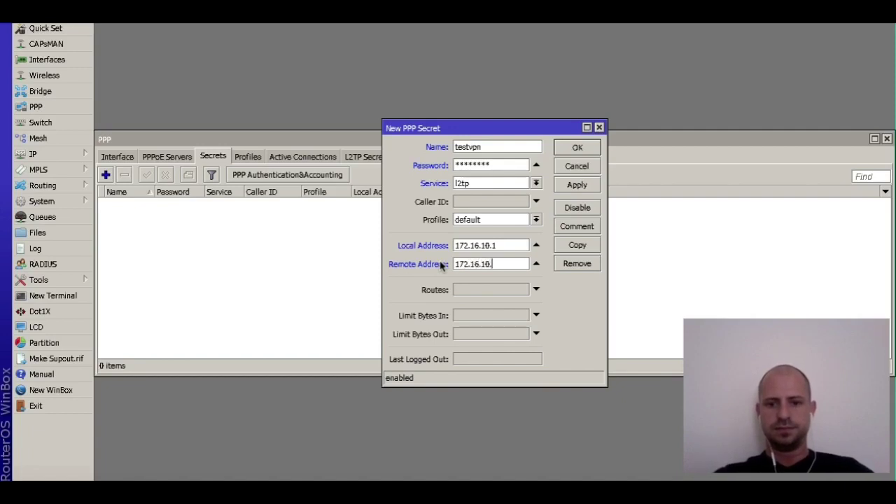
click(582, 150)
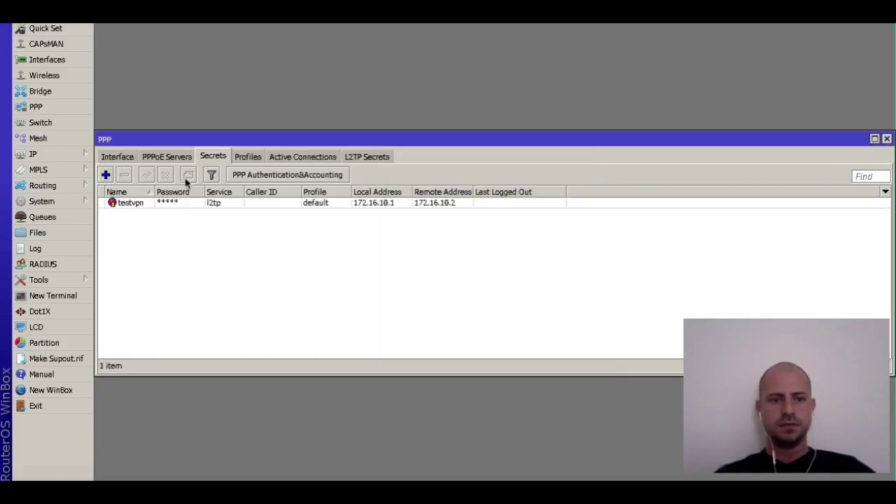
click(123, 159)
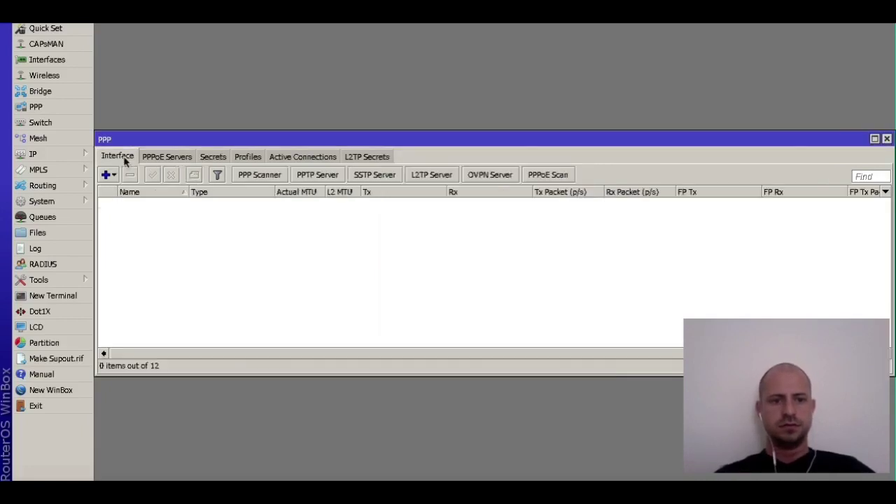
click(115, 176)
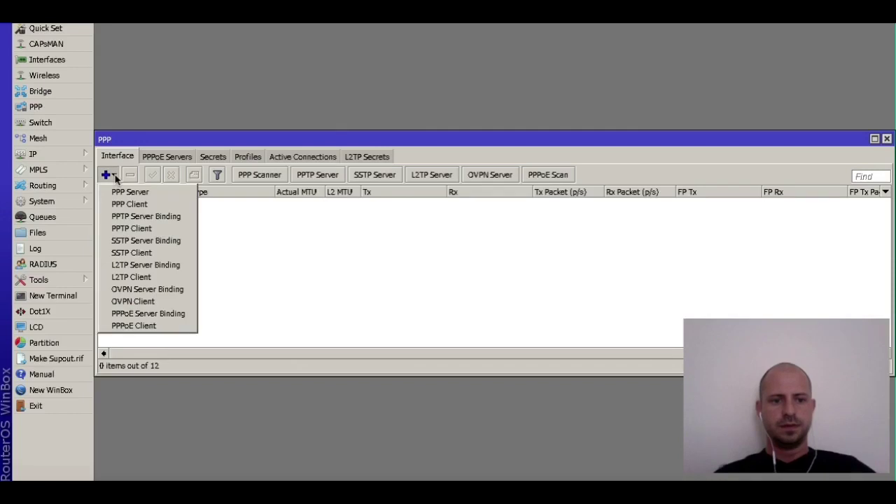
Step: Create an L2TP Server Binding named test_L2tp with user testvpn and save it
click(168, 269)
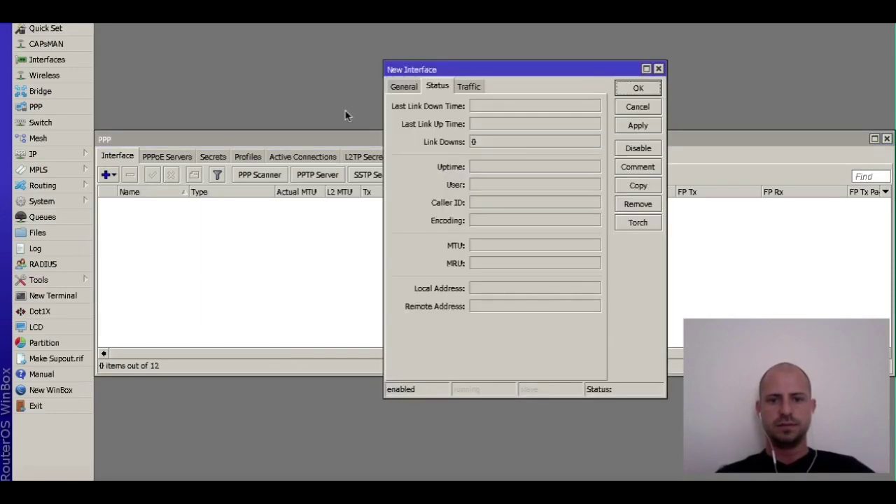
click(403, 86)
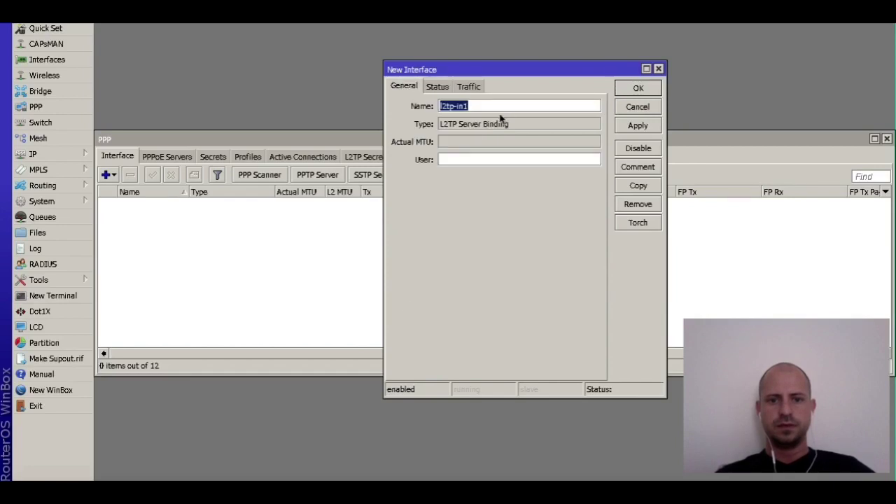
text(test)
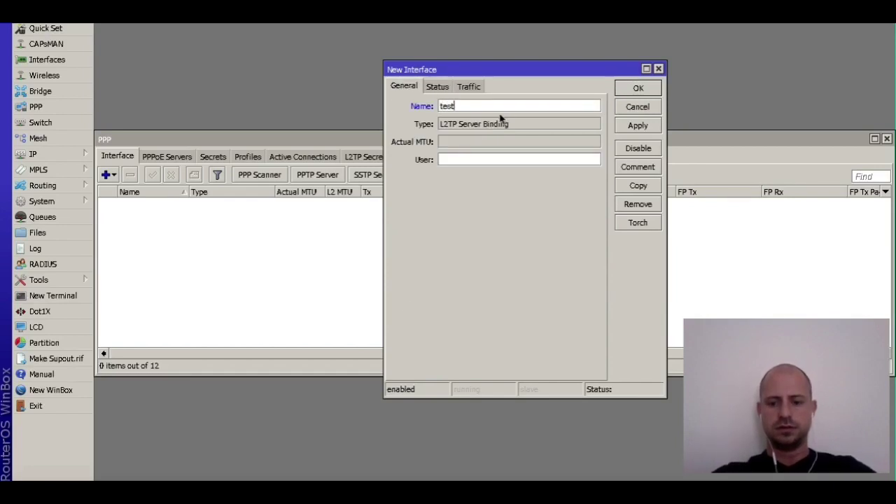
text(_L2)
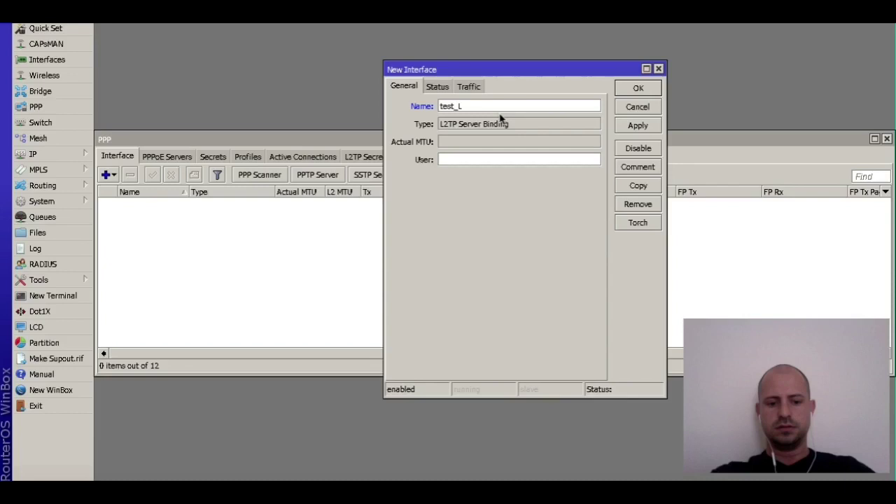
text(tp)
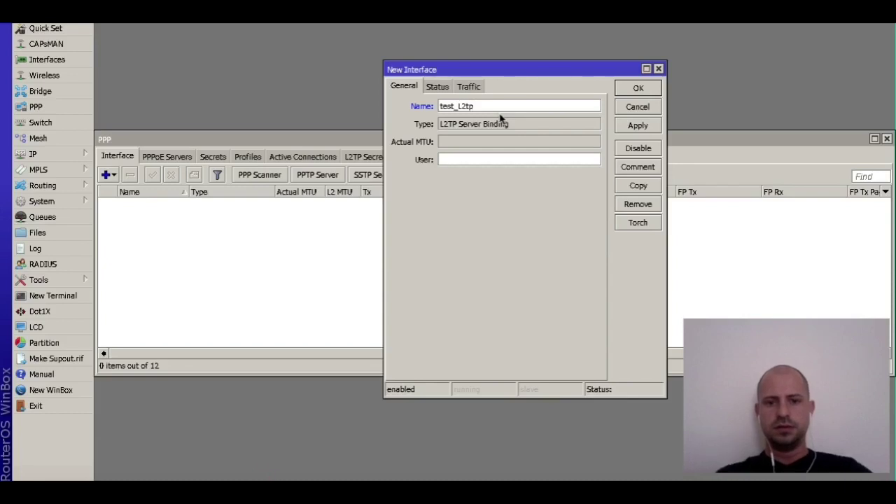
click(470, 159)
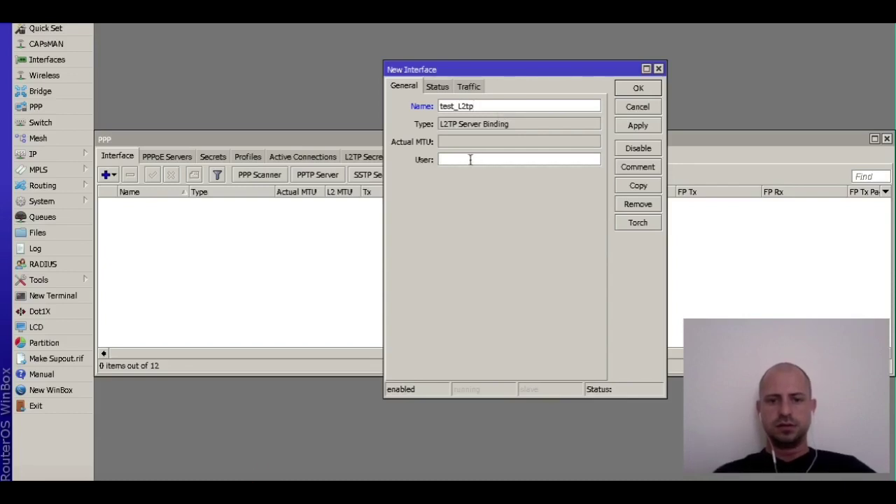
click(214, 157)
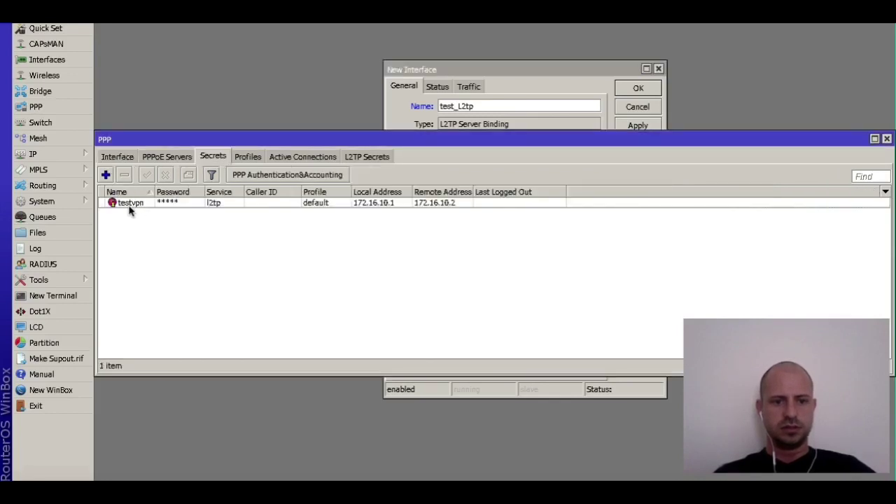
click(117, 157)
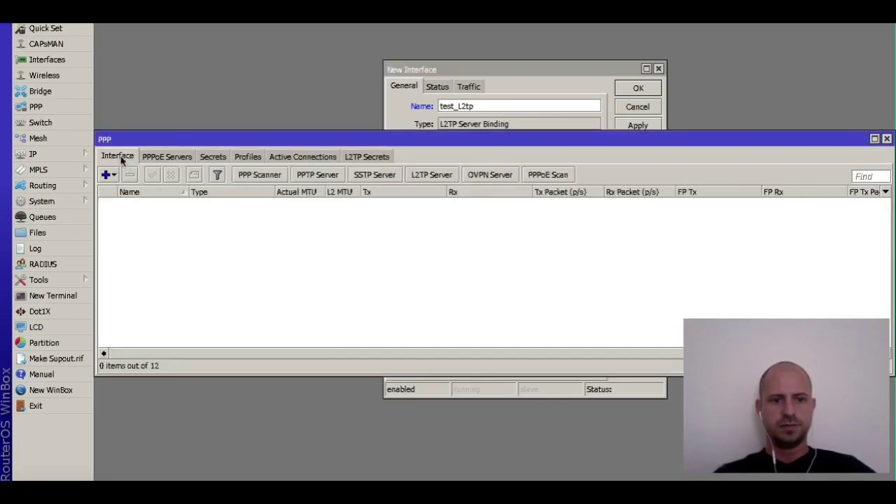
click(541, 73)
click(467, 159)
text(test)
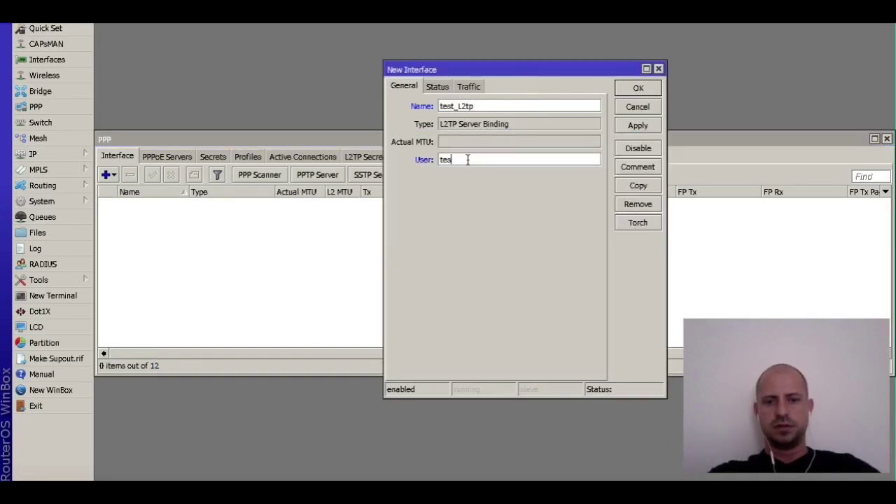
text(vpn)
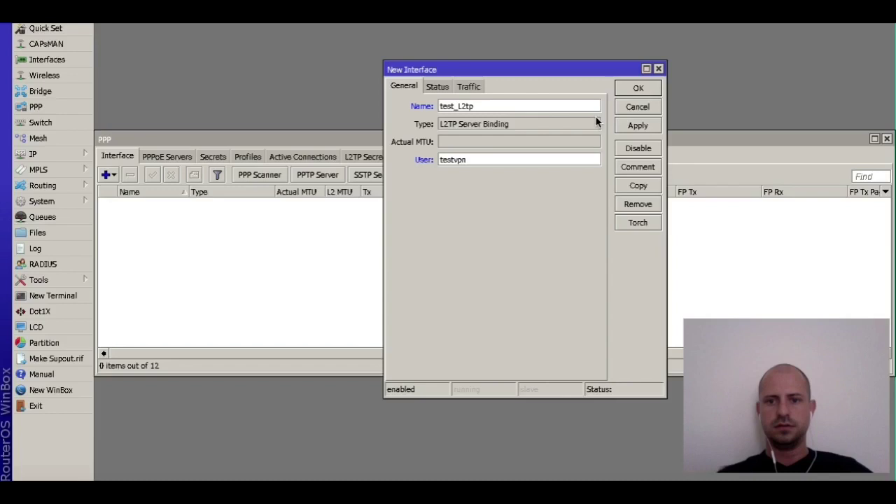
click(634, 88)
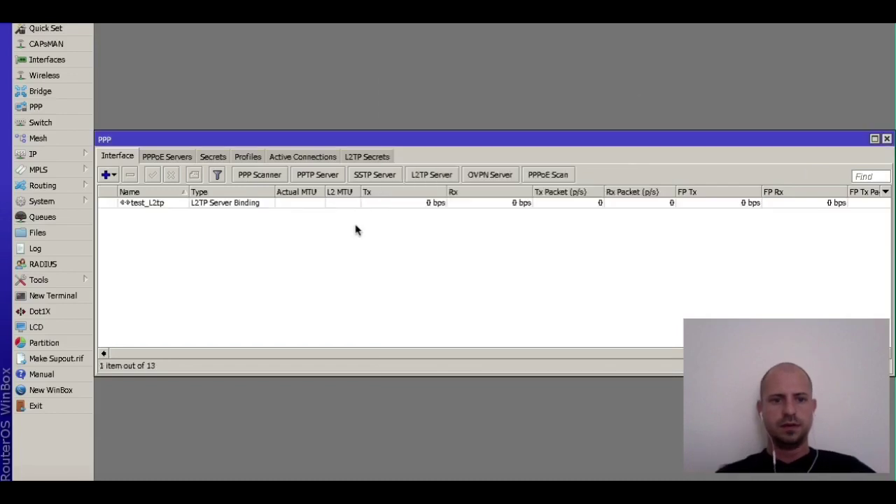
Step: Bring up the L2TP Server configuration dialog from the PPP Interface list
click(441, 178)
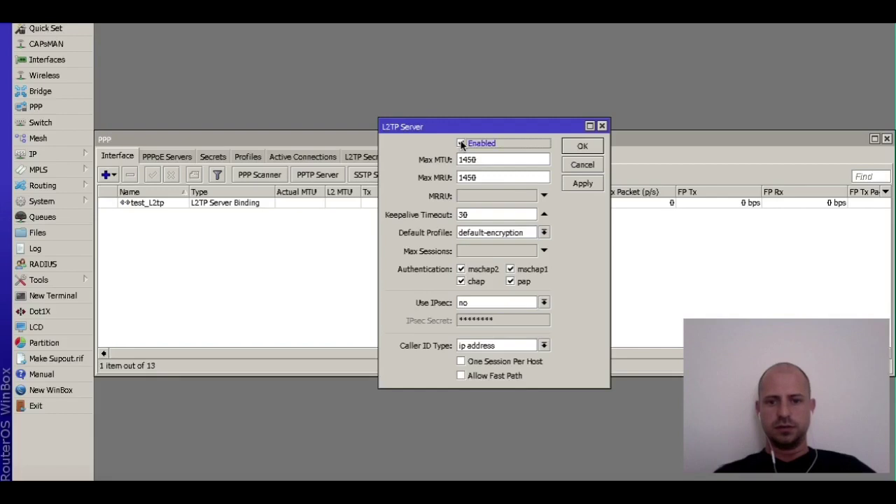
Step: Enable the L2TP server with Use IPsec set to yes and a new IPsec secret
click(461, 143)
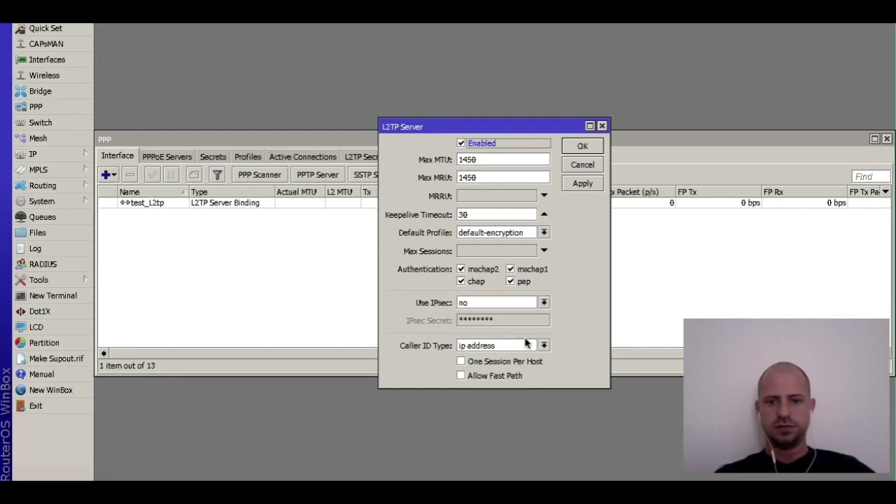
click(479, 304)
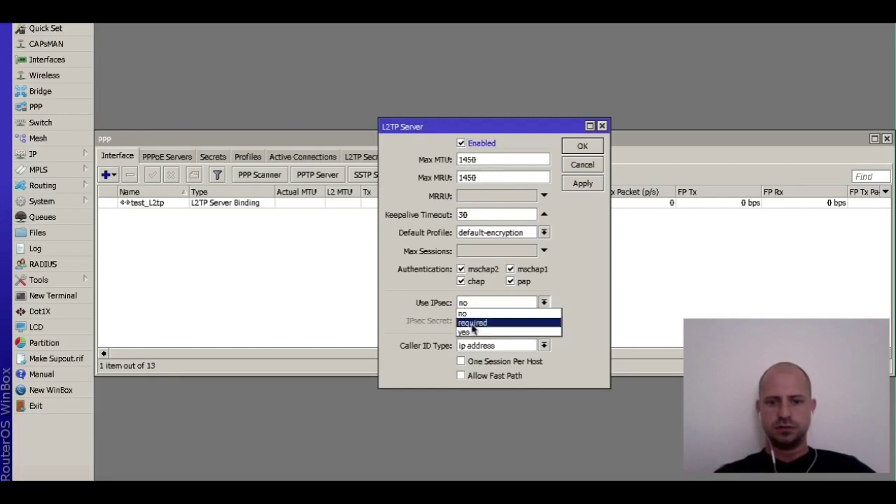
click(467, 332)
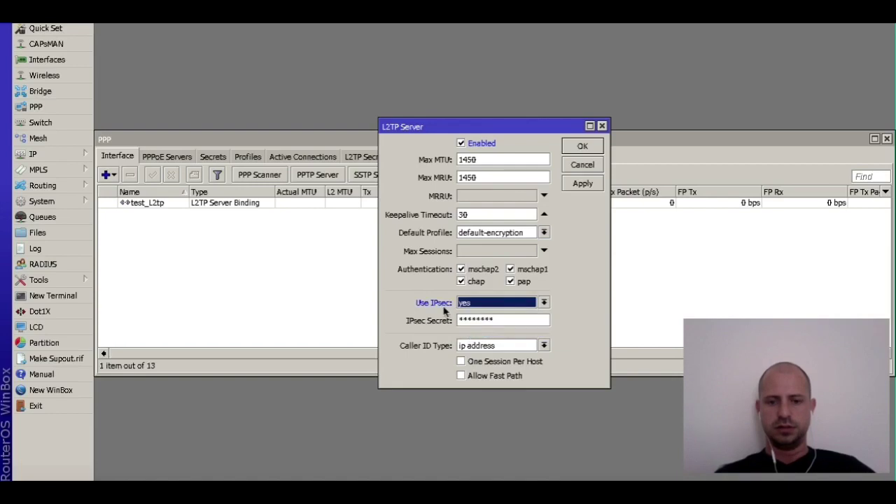
click(496, 318)
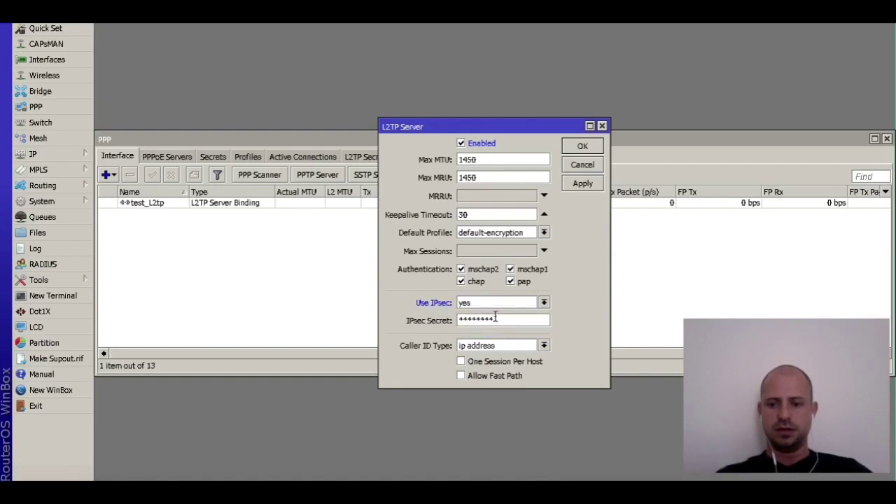
key(BackSpace)
key(BackSpace)
key(BackSpace)
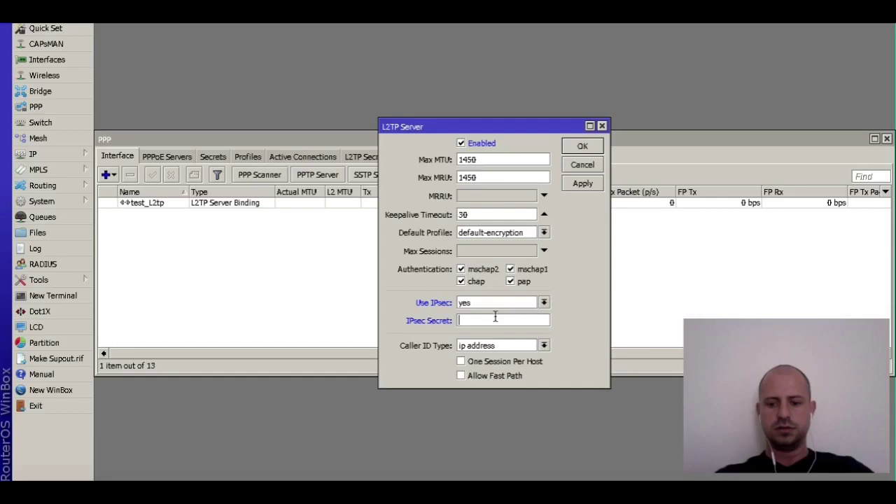
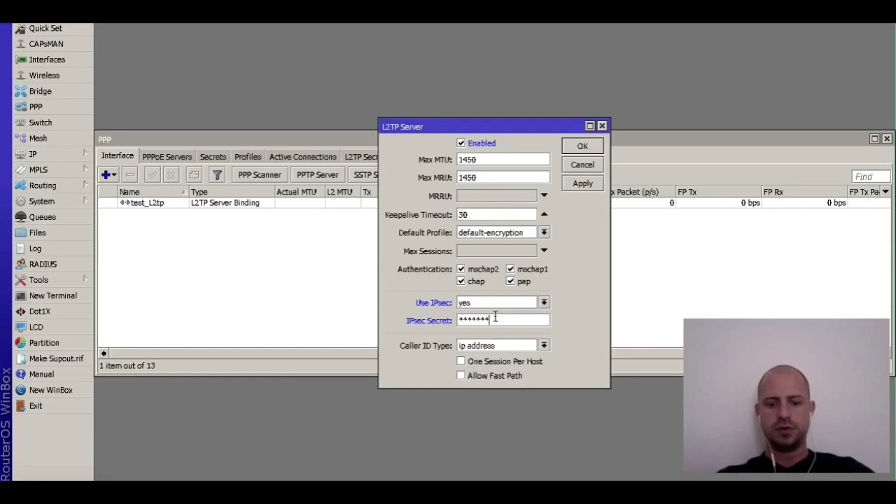
click(583, 147)
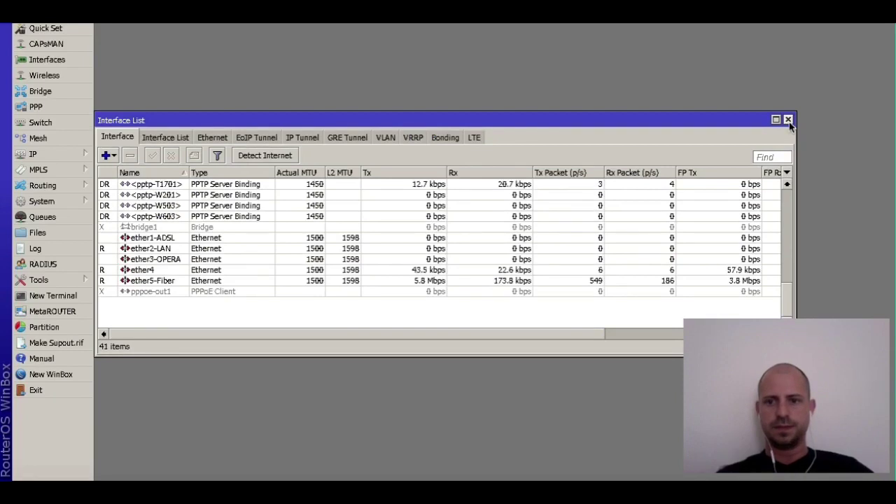
Step: Create a new L2TP Client interface and begin filling its Connect To address
click(788, 120)
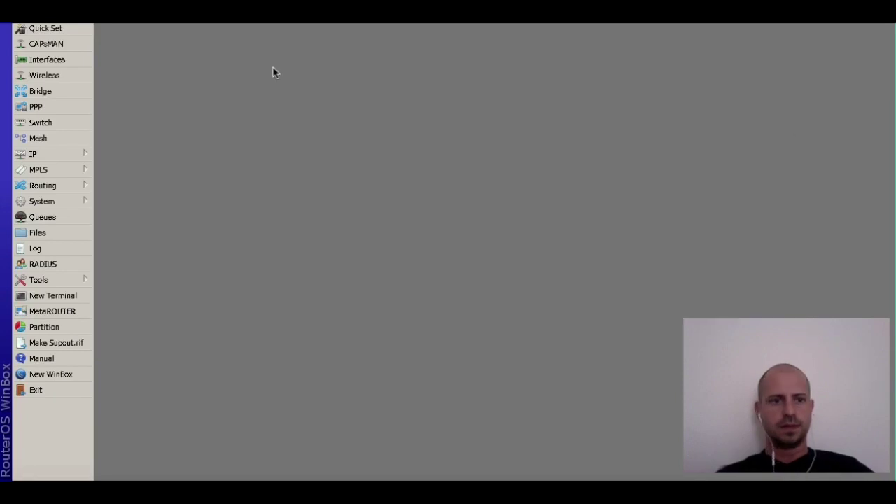
click(63, 61)
click(112, 157)
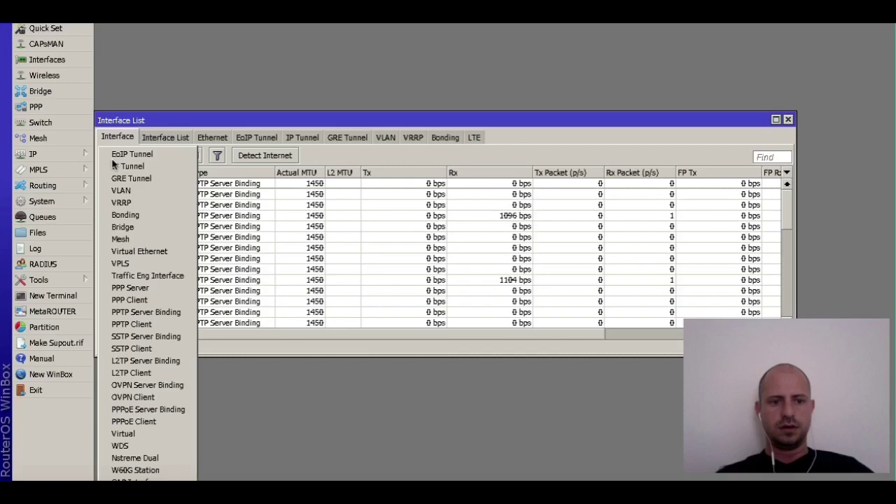
click(144, 373)
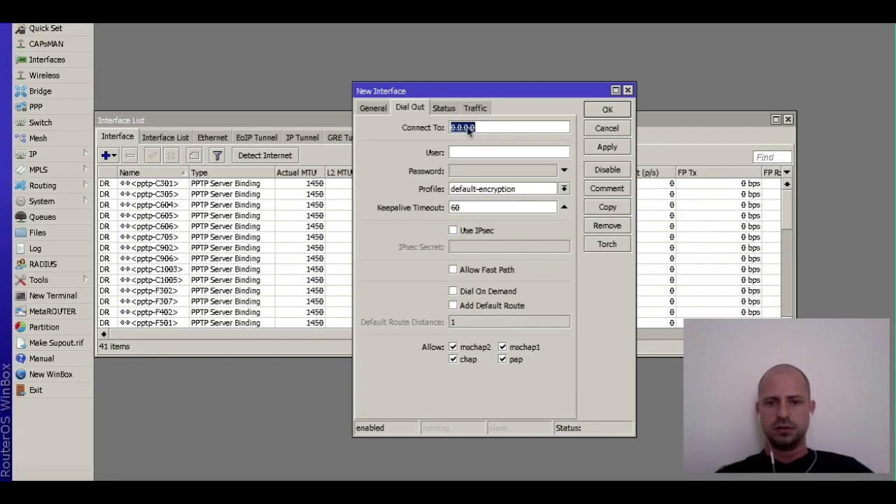
right_click(466, 126)
click(501, 158)
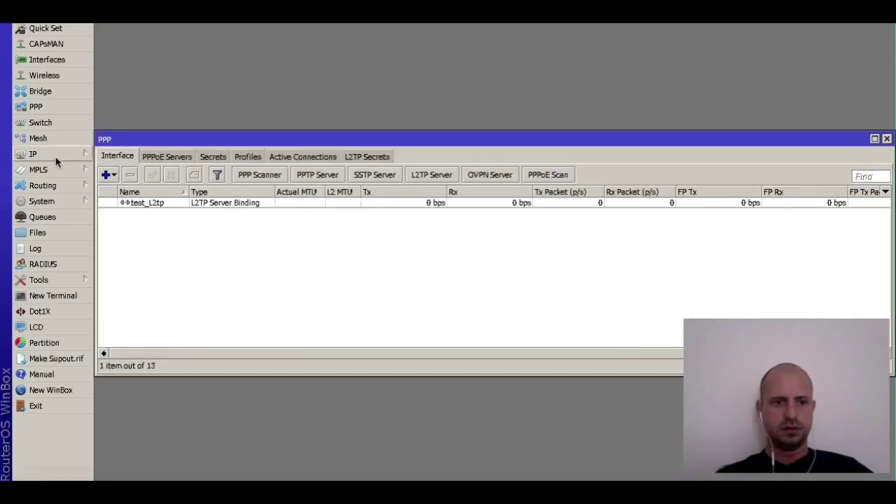
Step: Copy the ether1-WAN address 169.1.253.198/23 from the server's IP Addresses list
click(60, 155)
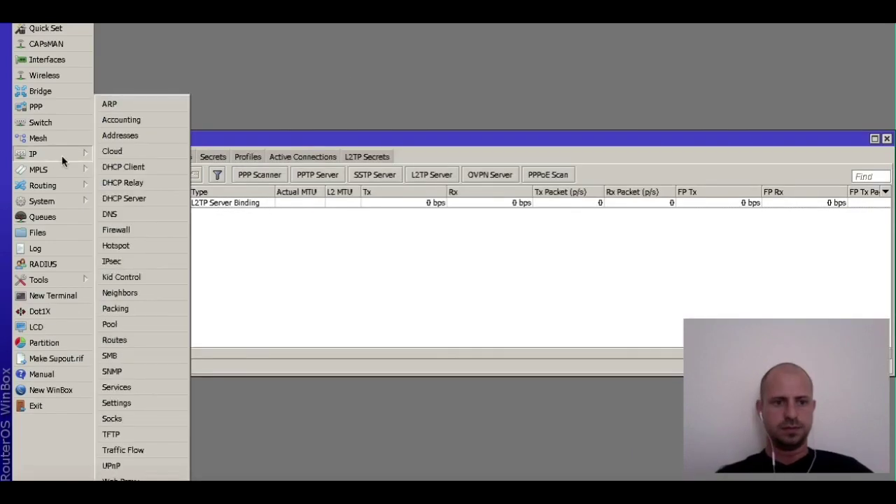
click(116, 136)
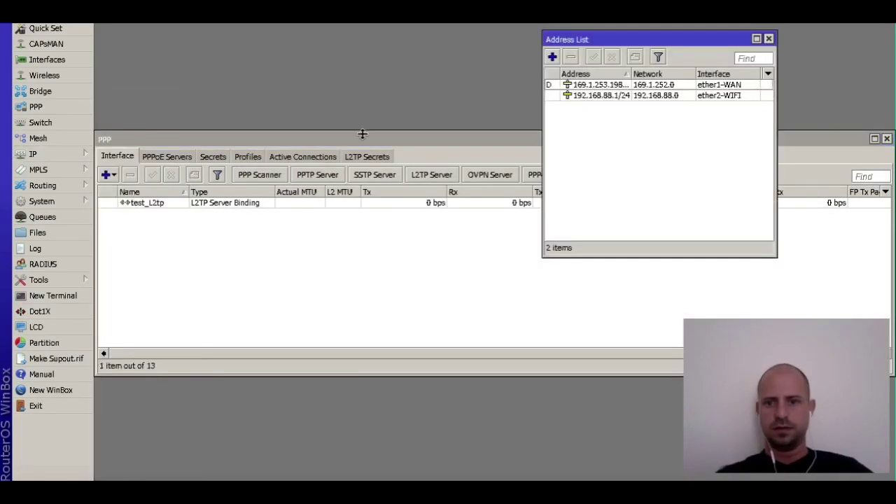
double_click(603, 85)
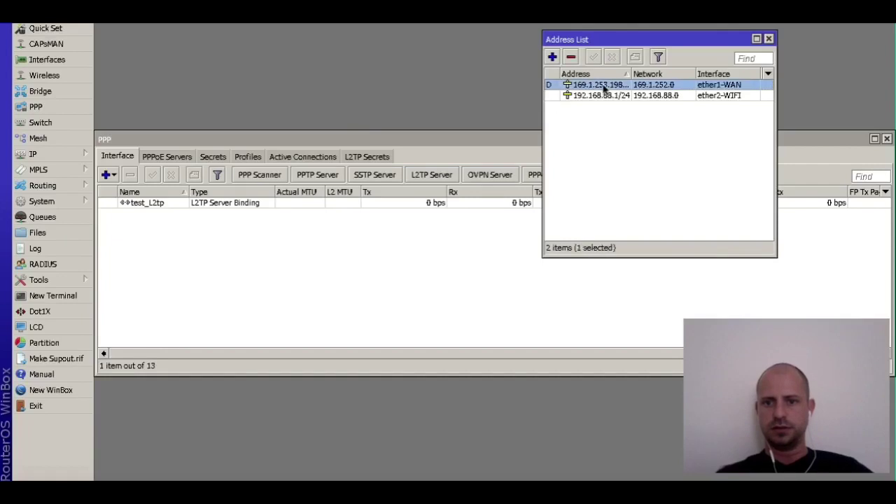
right_click(488, 238)
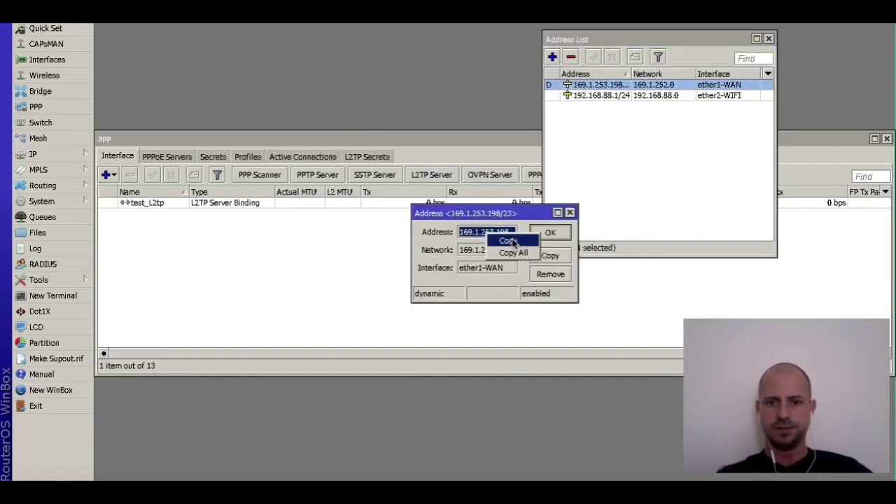
click(515, 241)
click(572, 216)
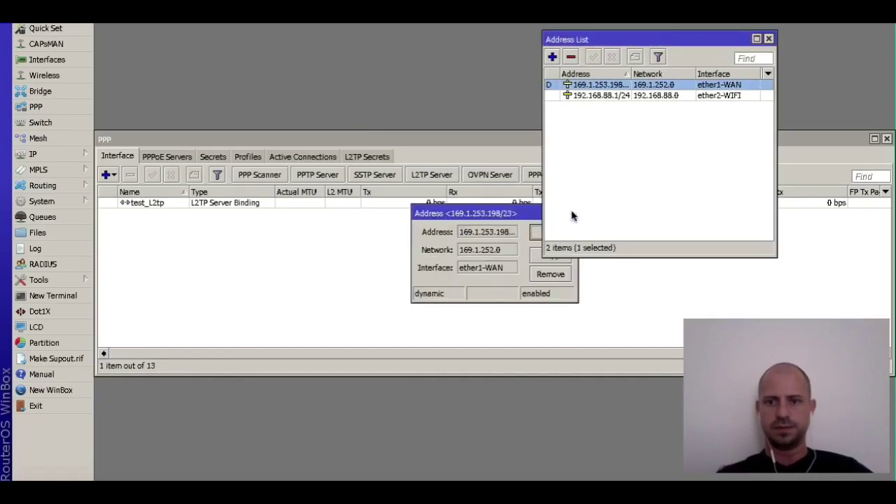
Step: Paste the WAN address into Connect To and trim it to 169.1.253.198
click(768, 38)
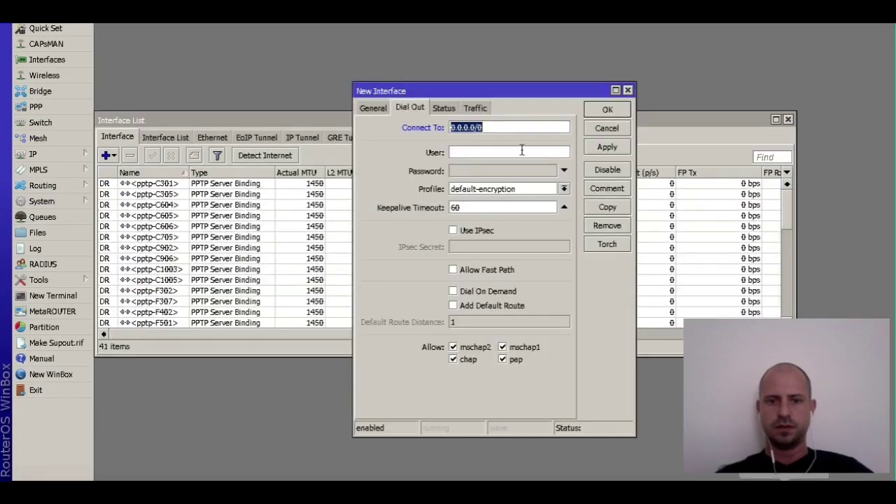
right_click(463, 124)
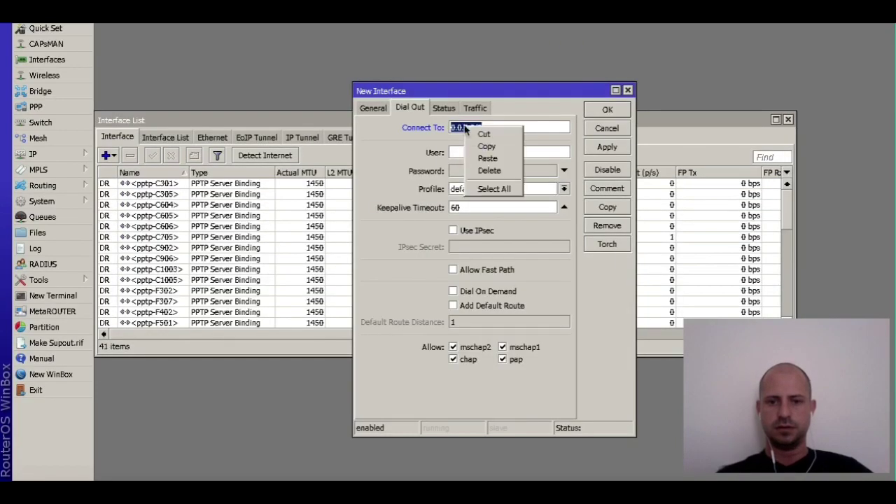
click(494, 159)
key(BackSpace)
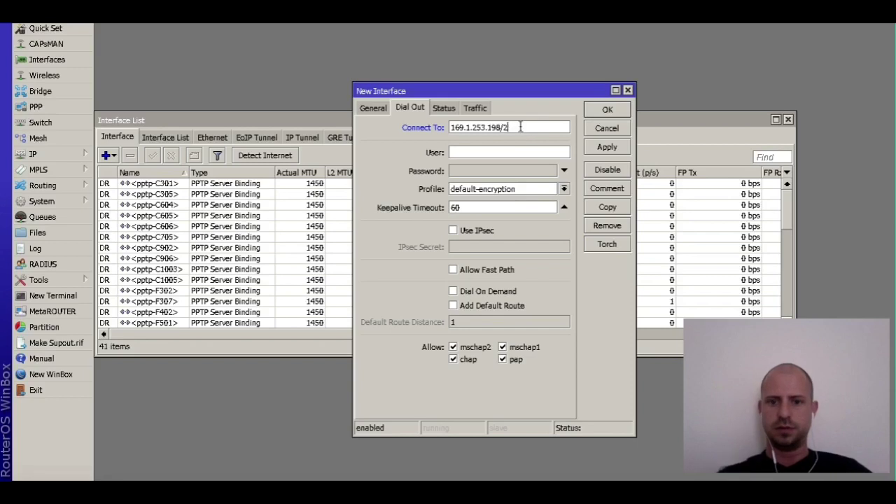
key(BackSpace)
key(BackSpace)
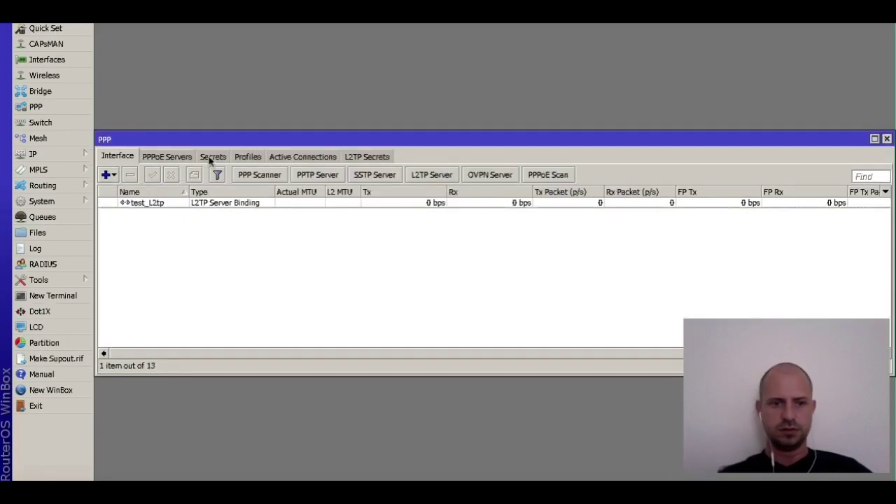
click(136, 203)
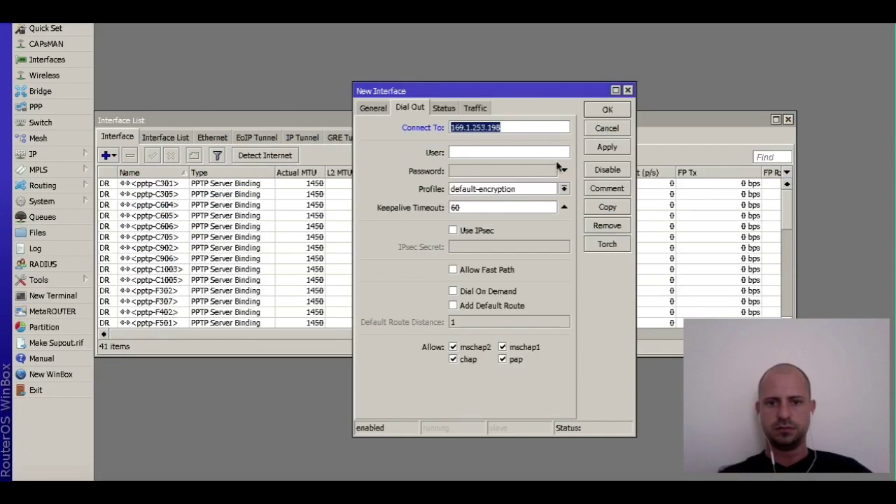
Step: Enter user testvpn and its password, enable Use IPsec, and type the IPsec secret
click(474, 151)
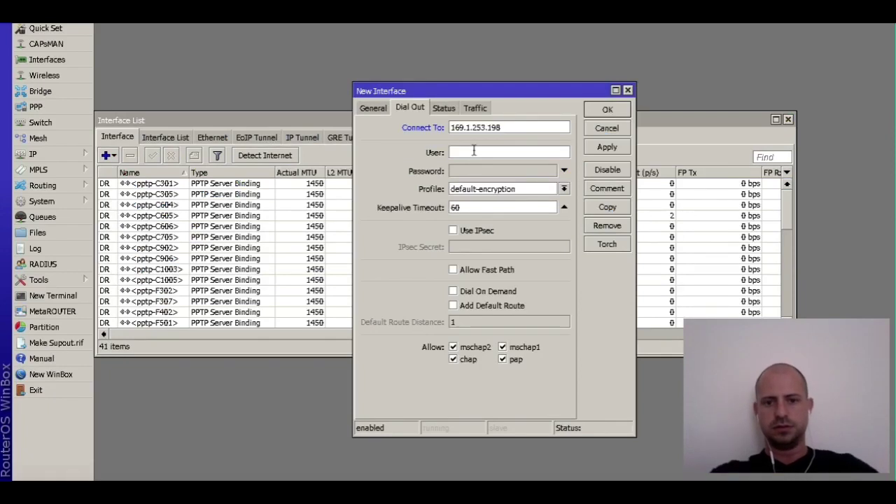
text(testvpn)
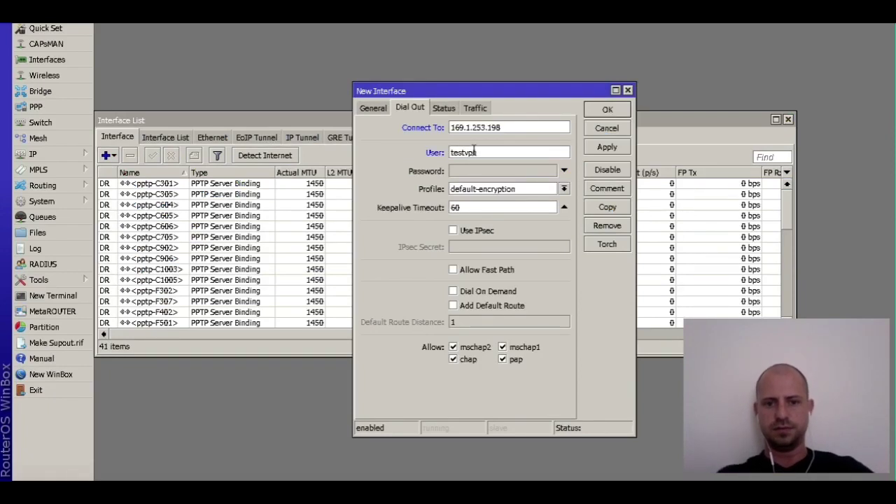
click(471, 172)
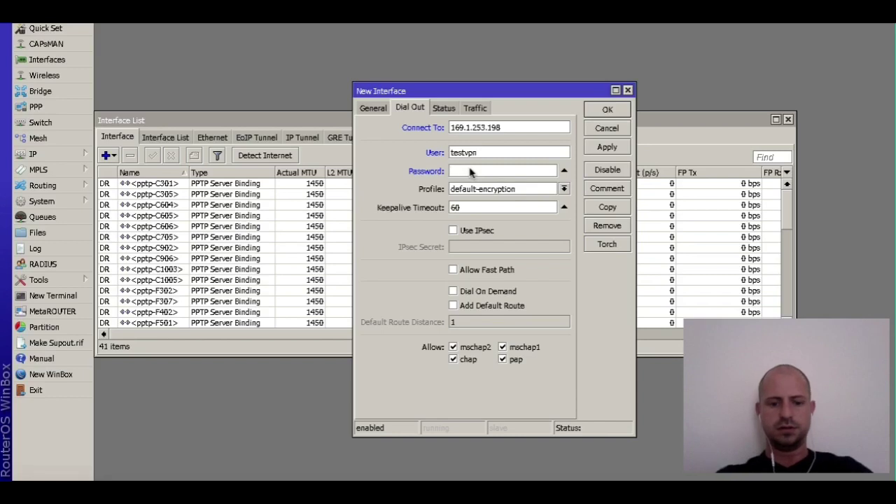
text(*)
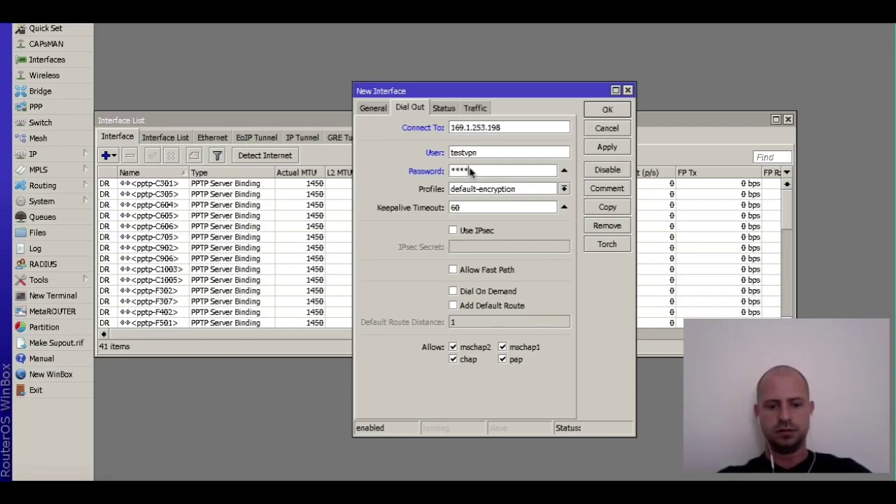
text(****)
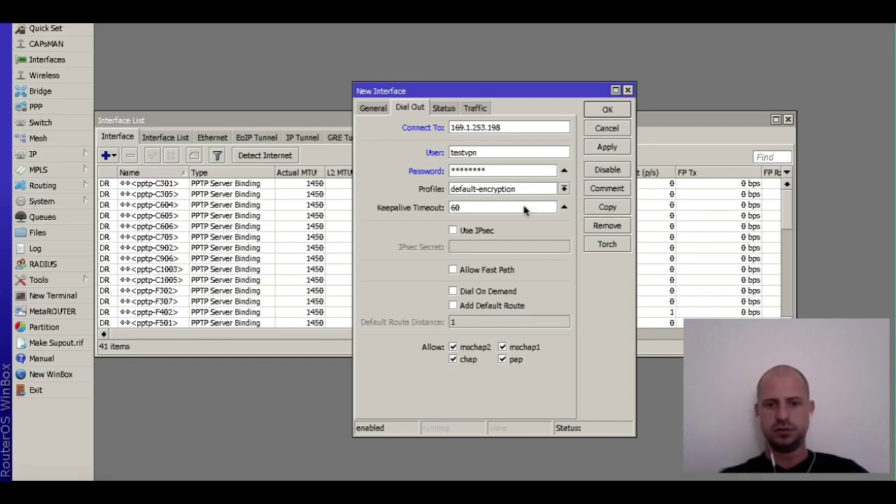
click(454, 231)
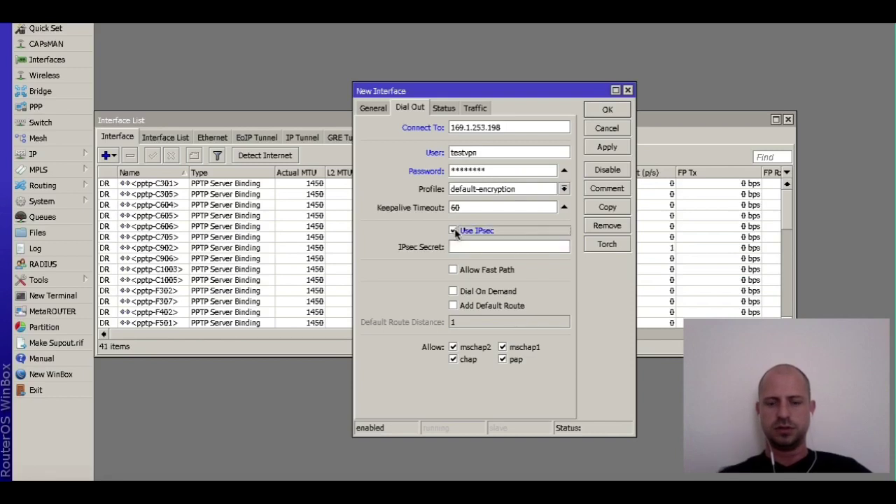
click(467, 247)
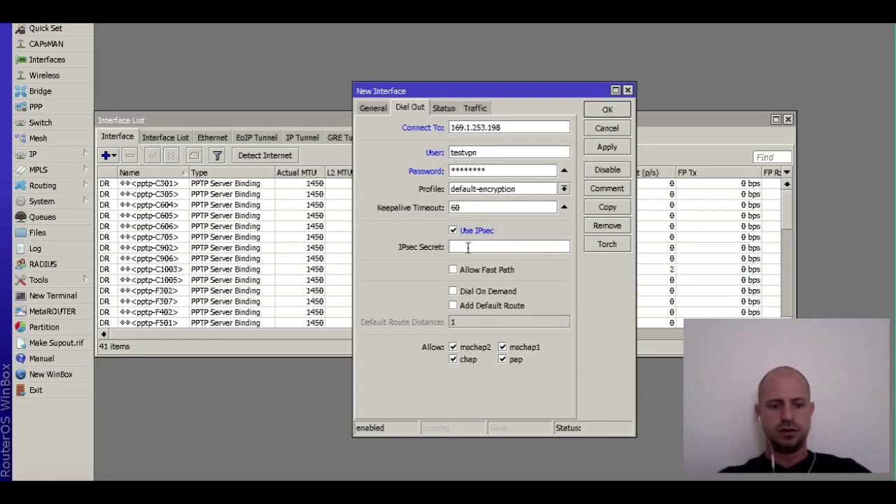
text(**)
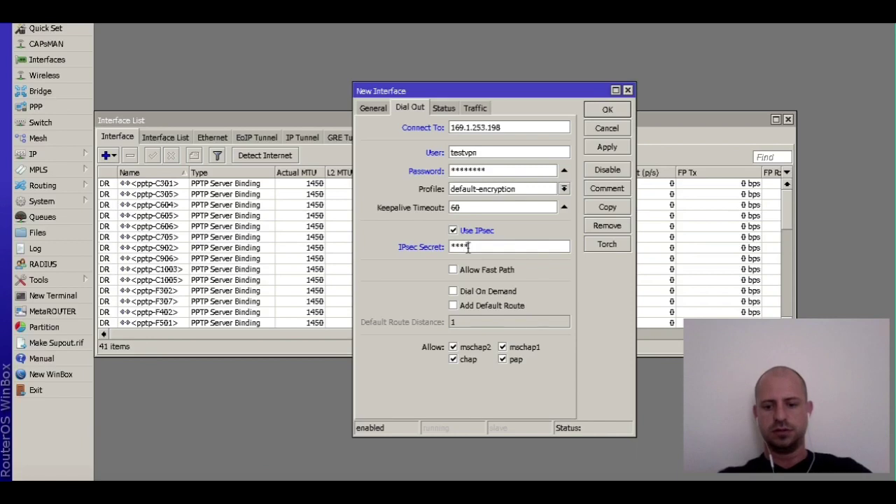
text(***)
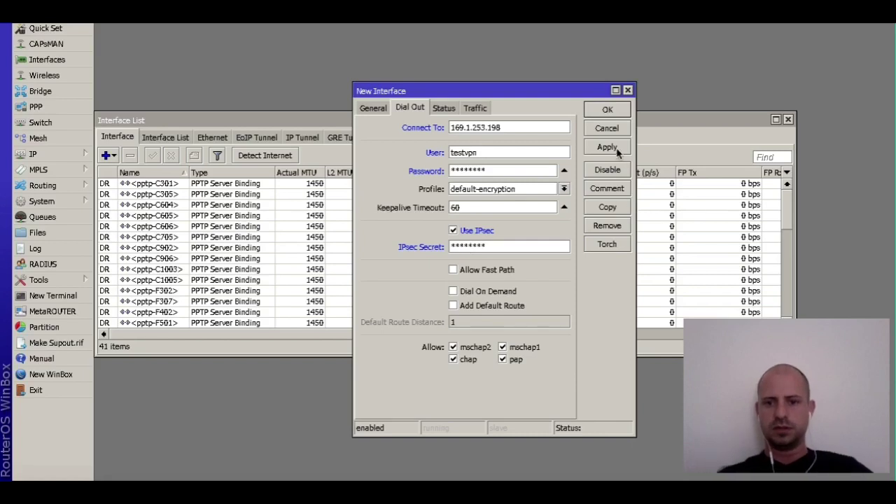
Step: Save the new L2TP client and confirm l2tp-out1 appears in the Interface List as running
click(607, 111)
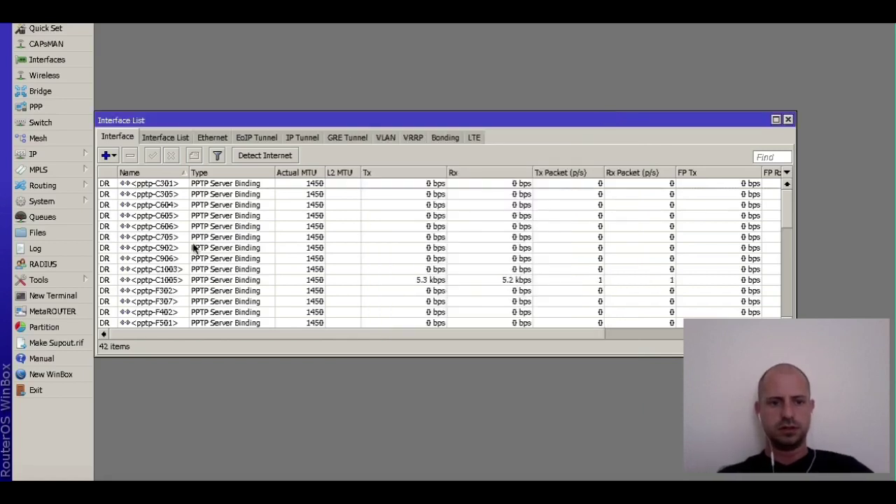
scroll(194, 248, down, 5)
scroll(195, 249, down, 4)
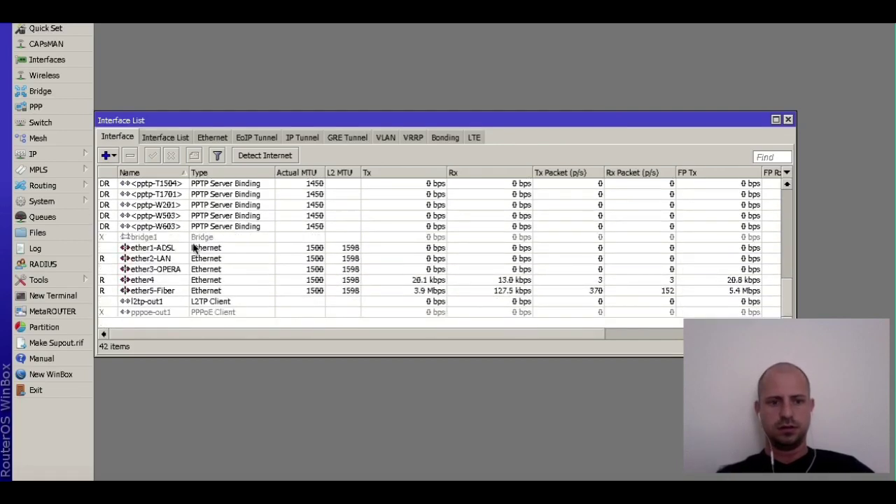
click(156, 302)
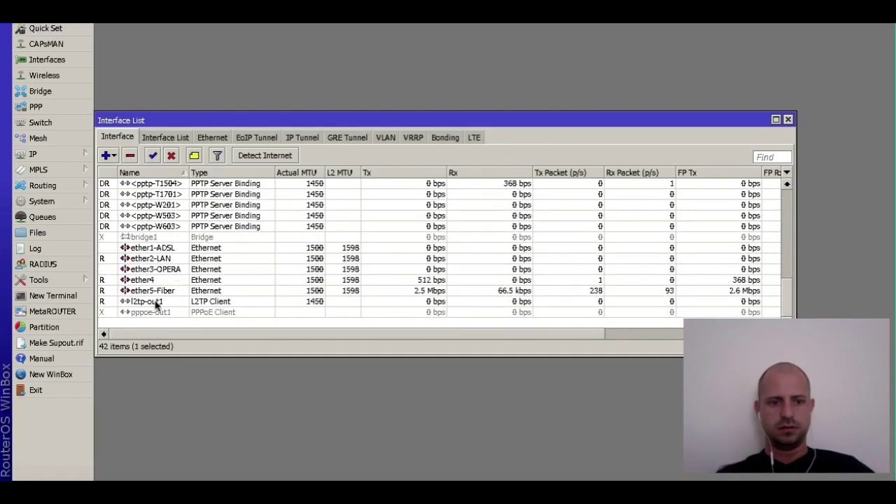